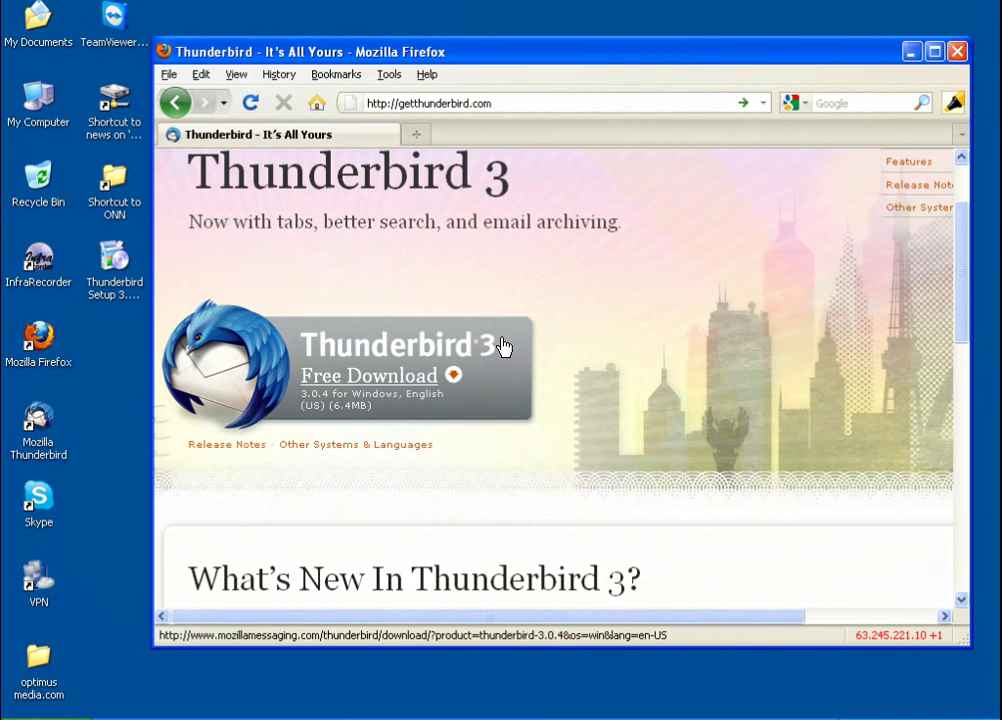
Run the Thunderbird installer with the Standard setup type and finish, launching Thunderbird
double_click(113, 268)
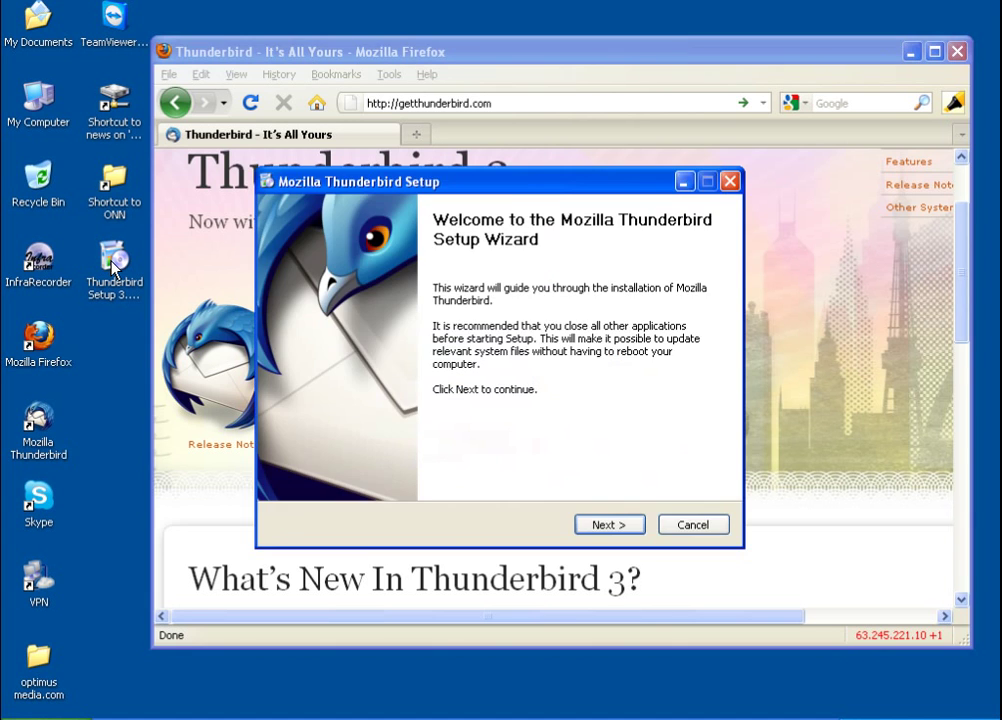
click(601, 523)
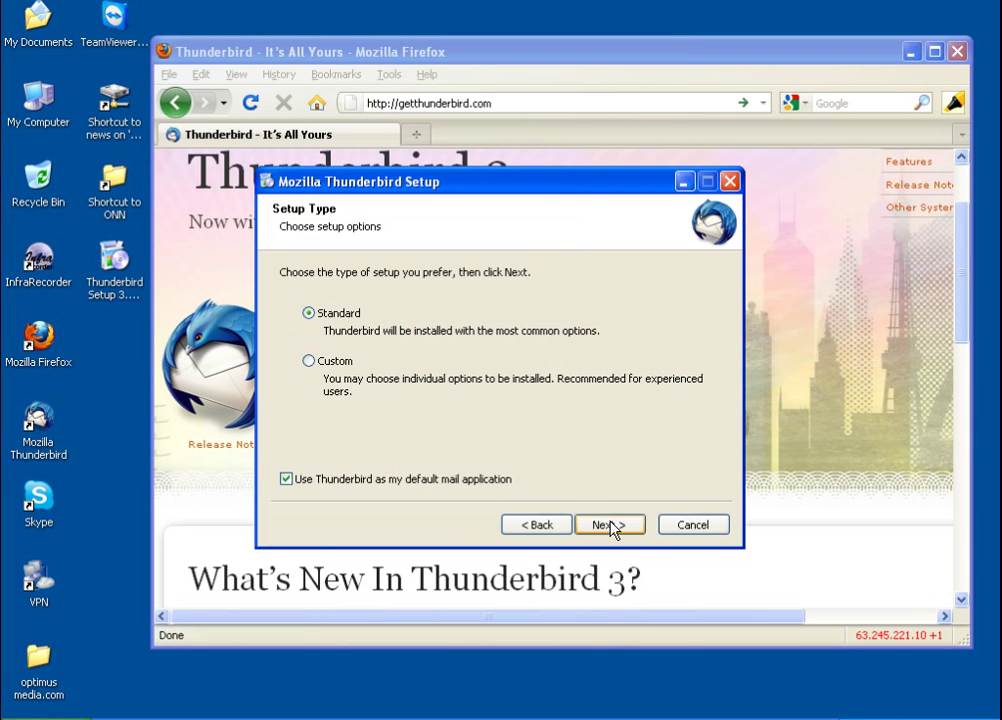
click(613, 527)
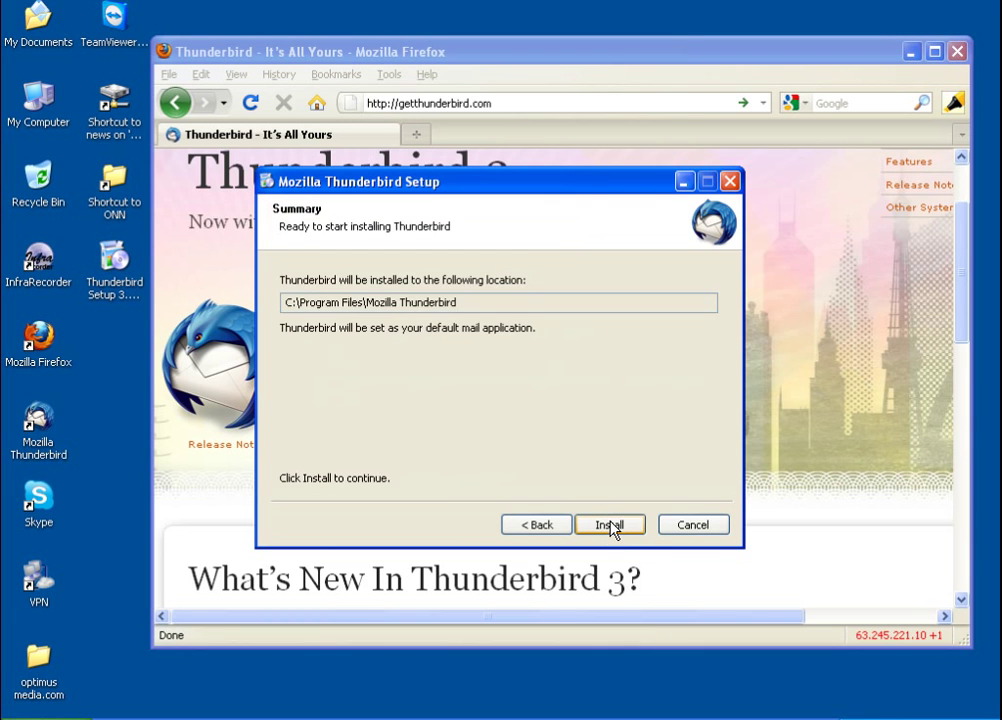
click(610, 525)
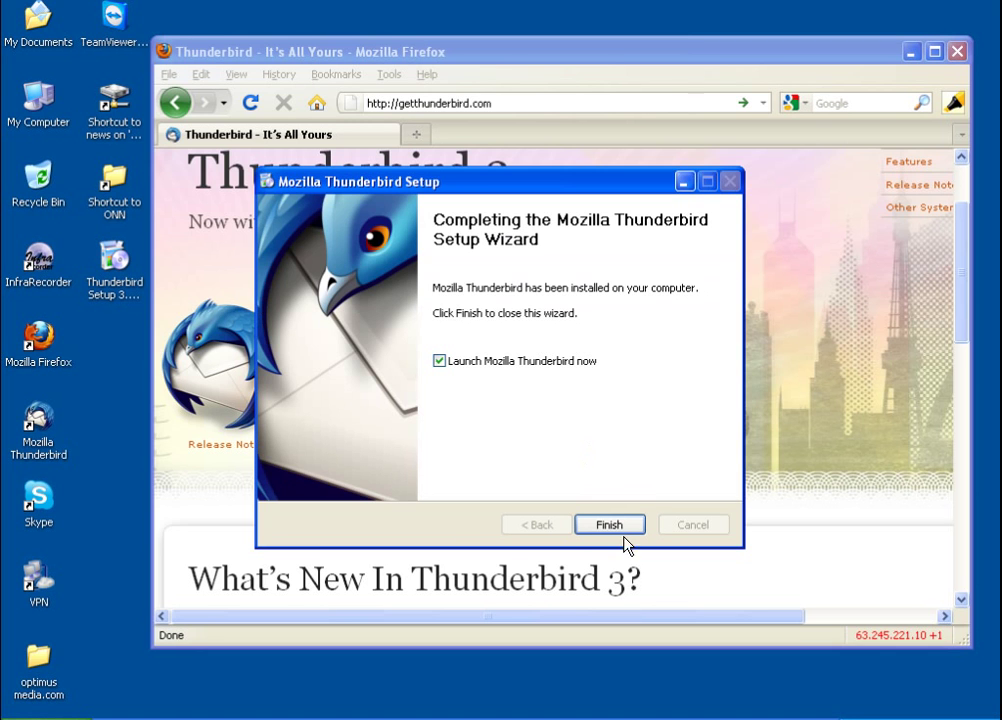
click(612, 524)
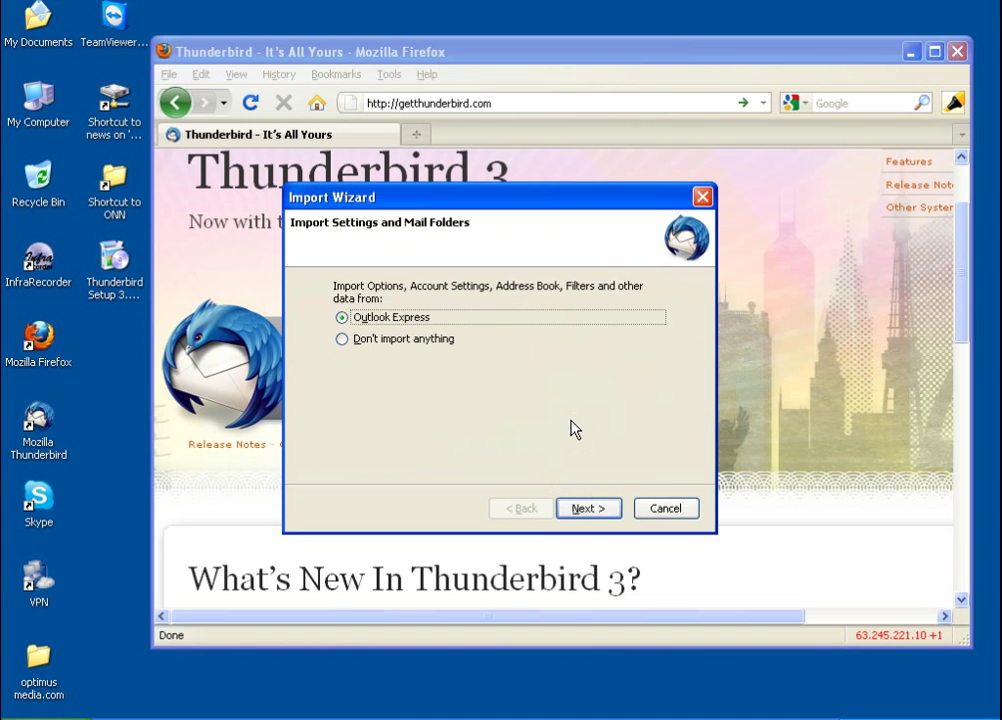
Choose 'Don't import anything' in the Import Wizard and continue
click(436, 340)
click(584, 508)
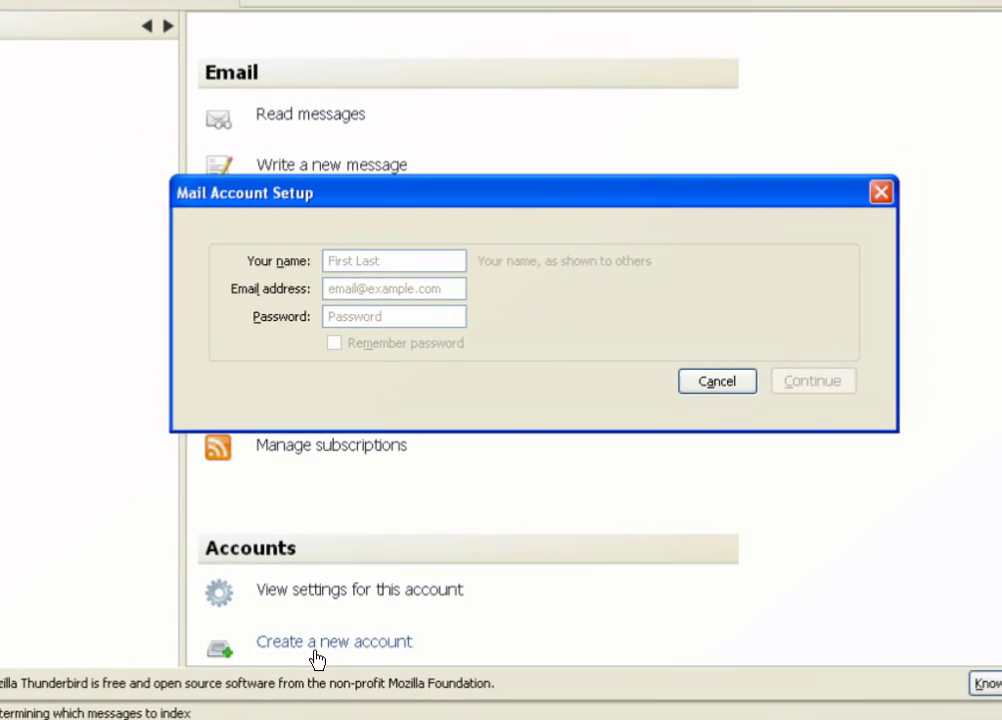
Enter the account holder's name, e-mail address and password, then continue to detect server settings
click(380, 261)
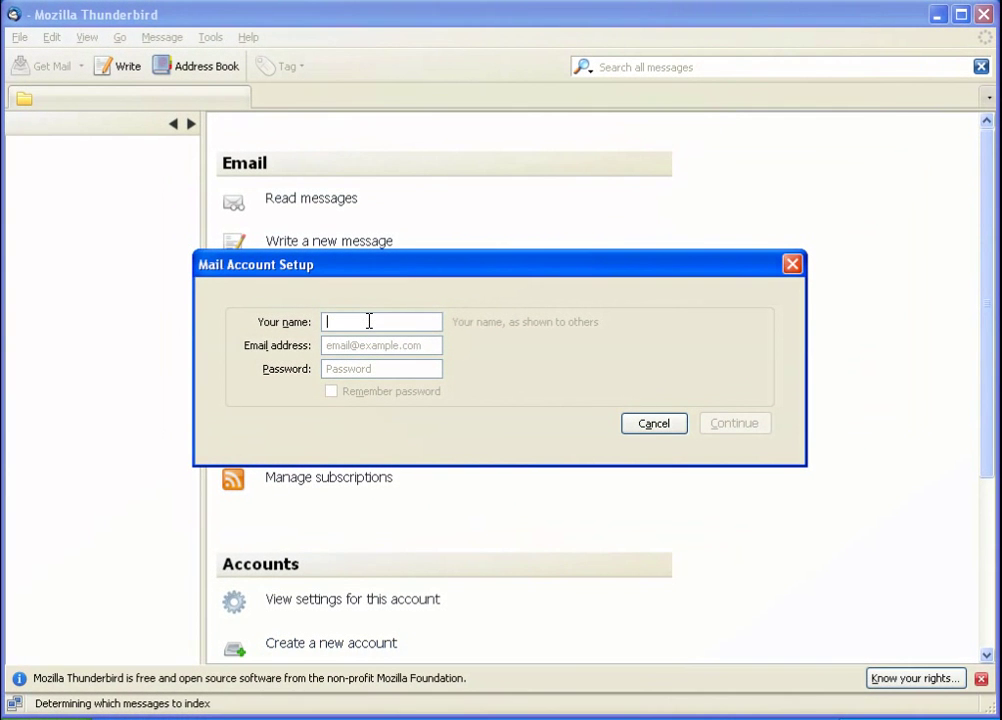
key(Tab)
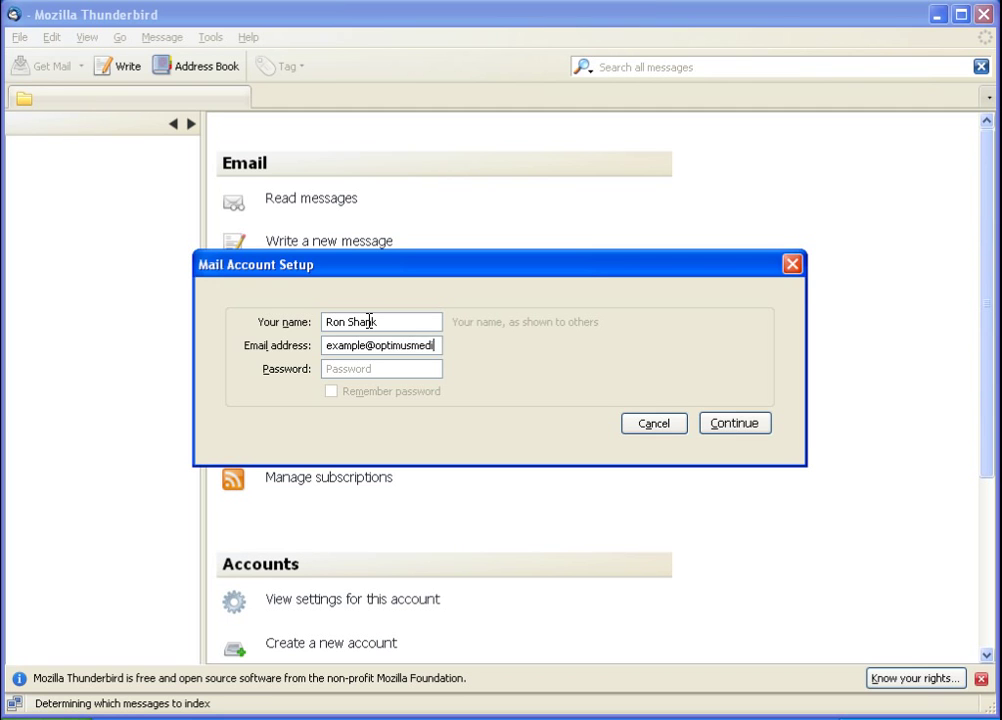
key(Tab)
text(•••••••)
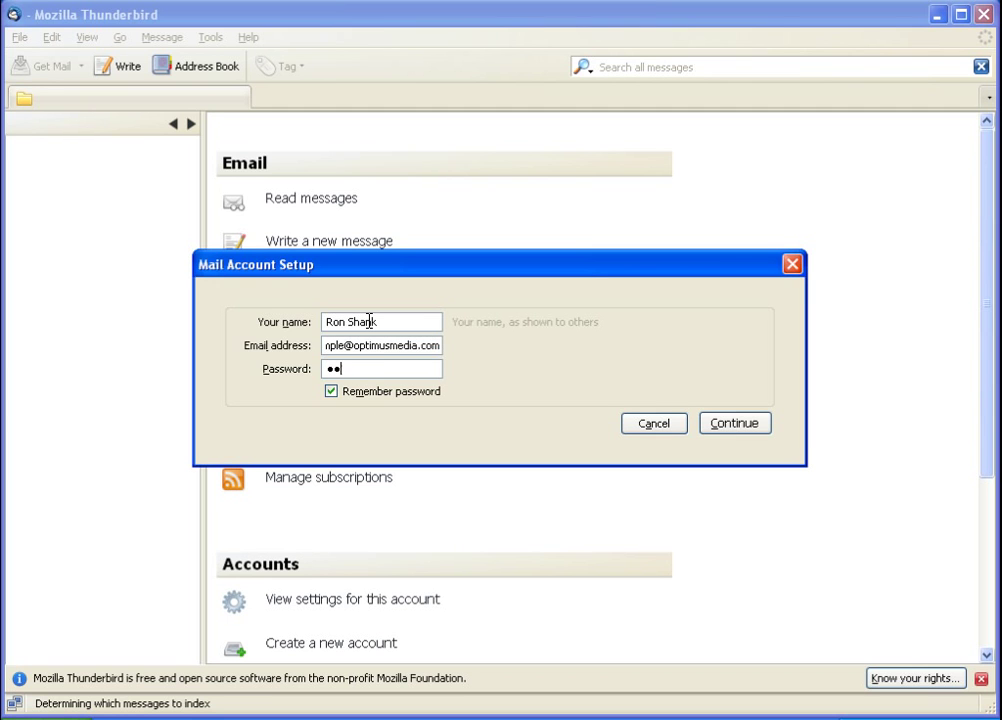
text(•)
click(745, 429)
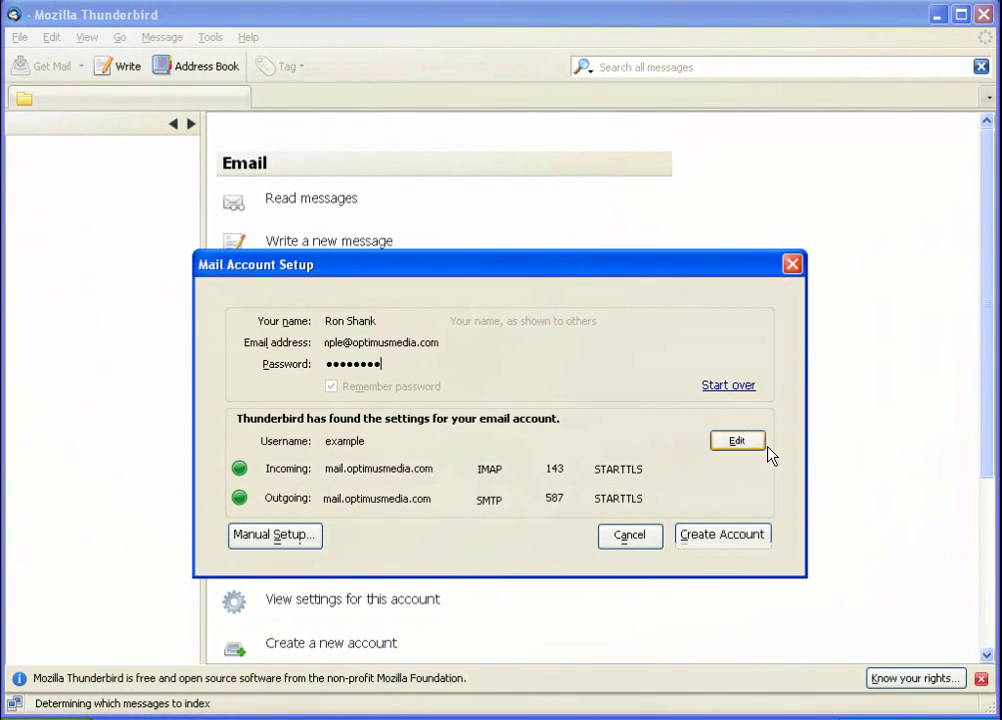
Switch incoming mail to POP, change the SMTP port from 587 to 26, and re-test
click(810, 452)
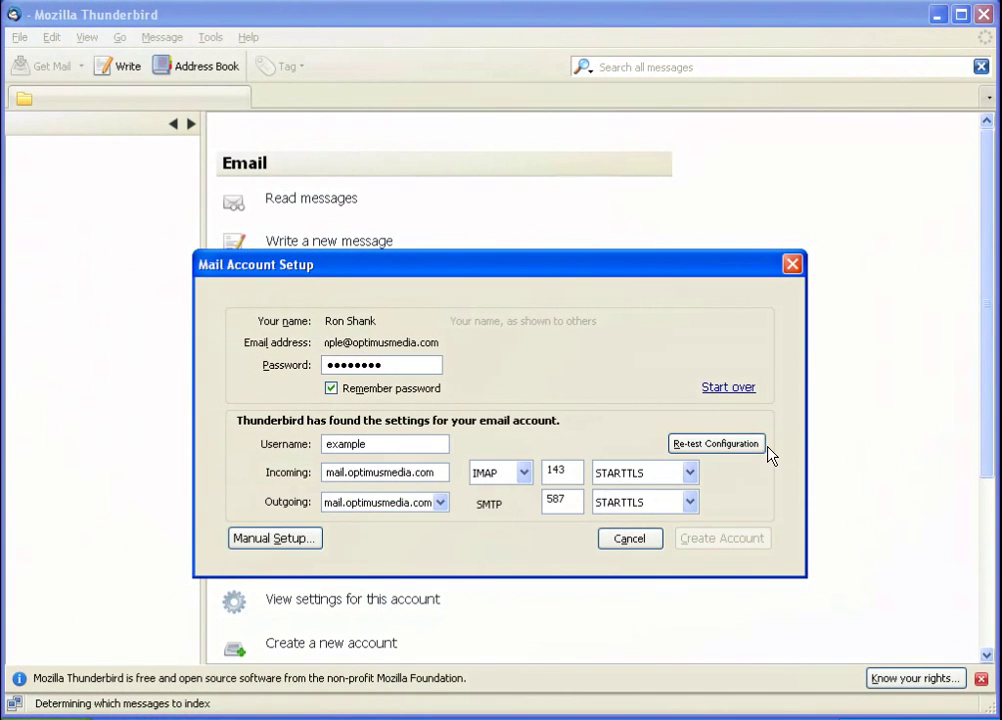
click(508, 482)
click(494, 522)
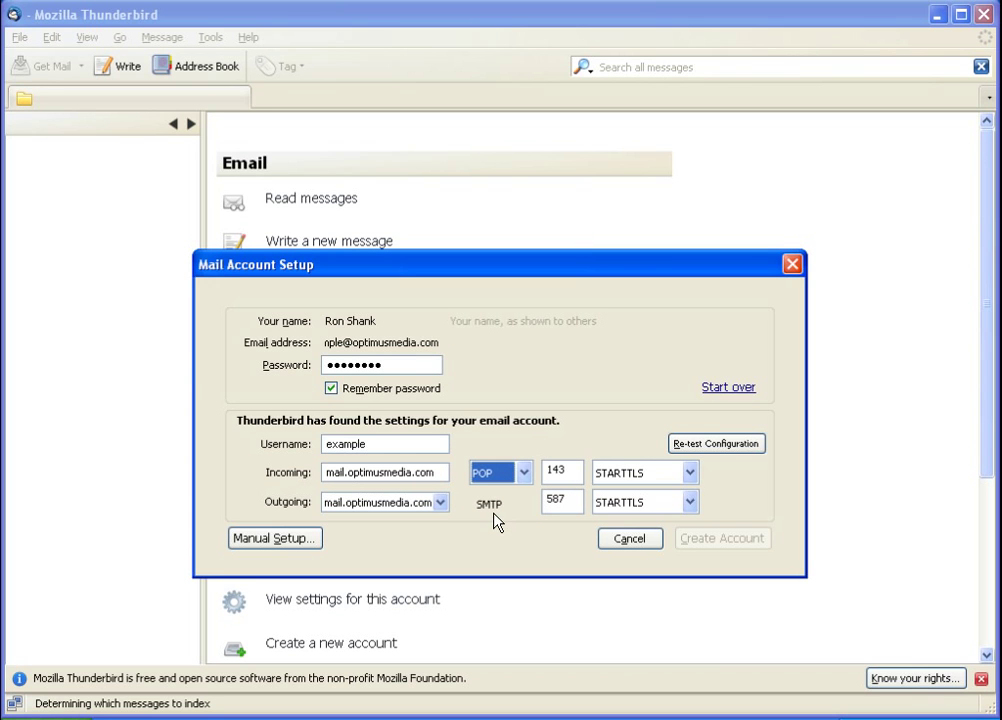
click(569, 467)
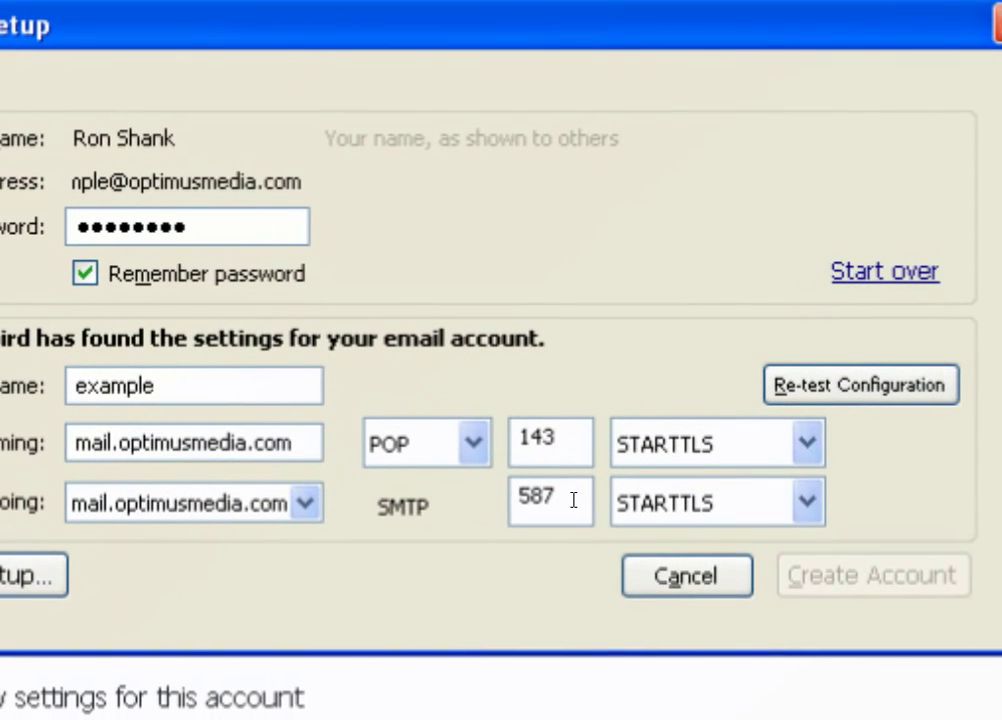
click(564, 488)
drag(564, 500, 515, 499)
text(26)
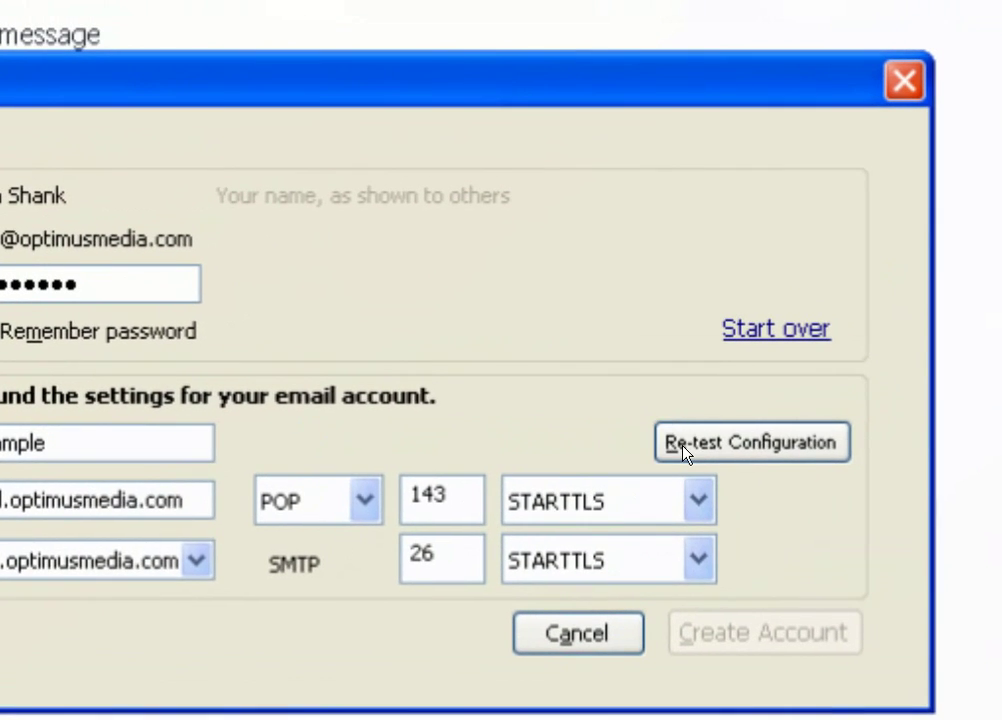
click(684, 446)
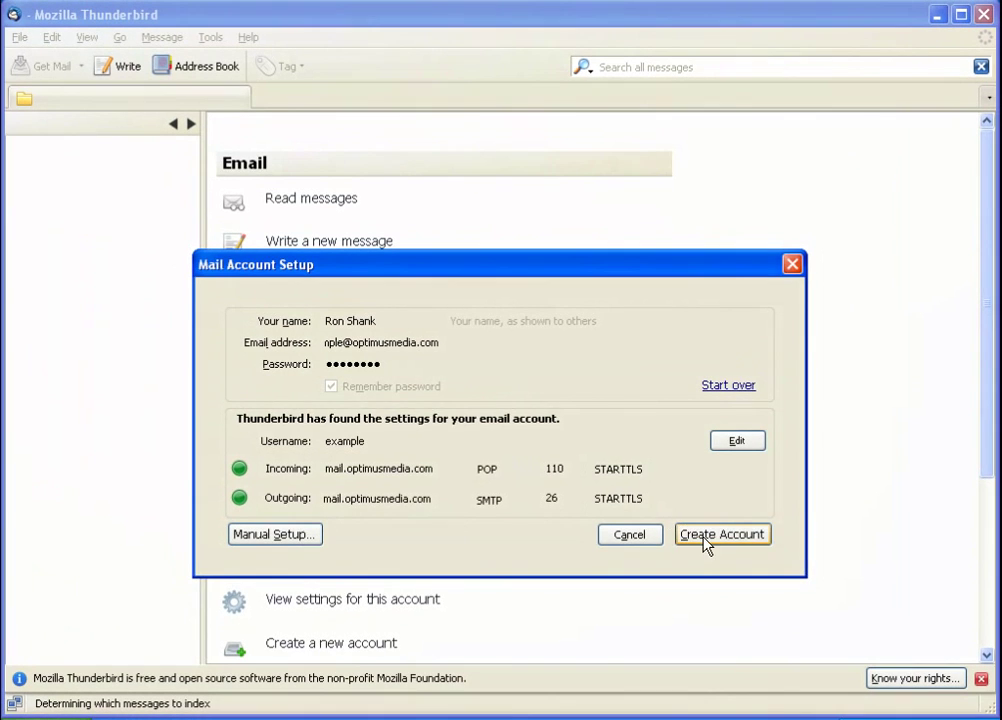
Create the account, accepting the server certificate twice, including for POP port 995
click(706, 539)
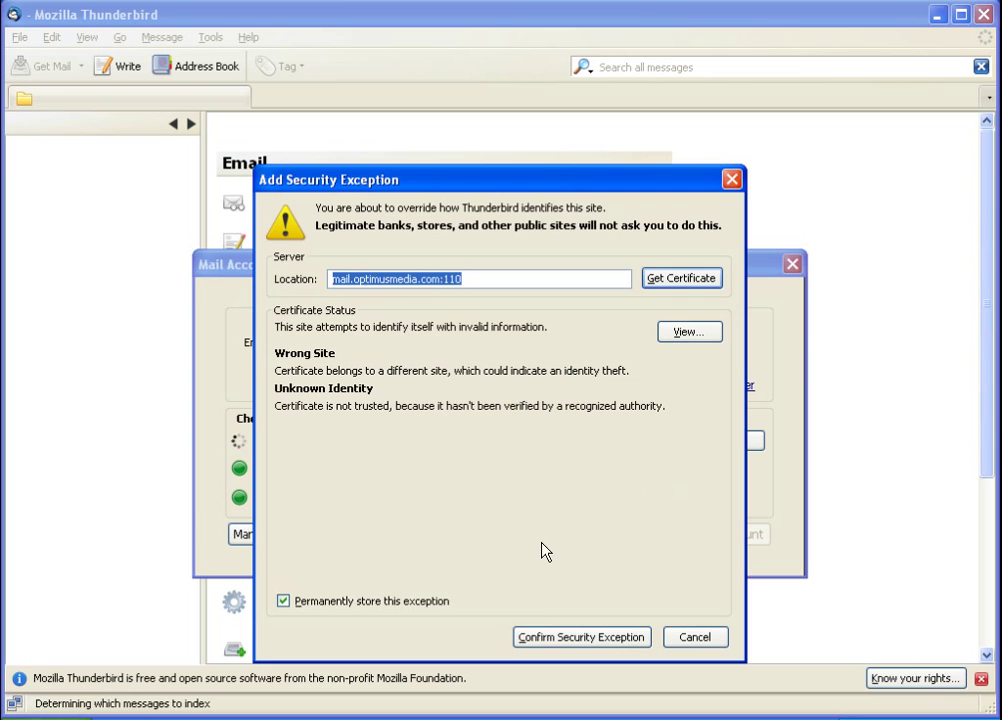
click(541, 641)
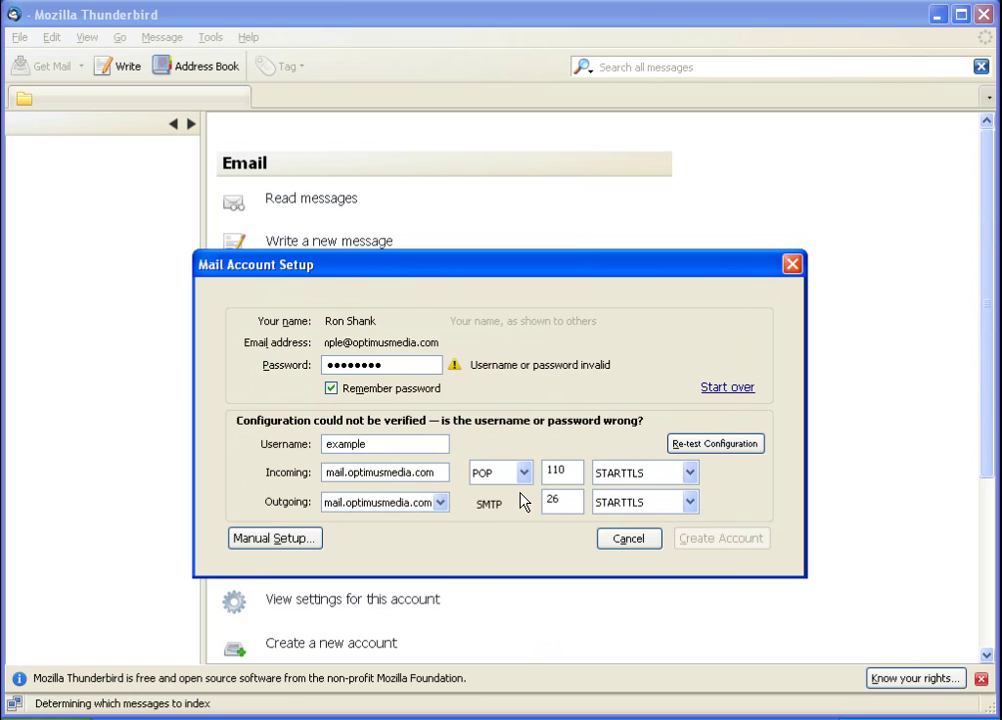
click(700, 446)
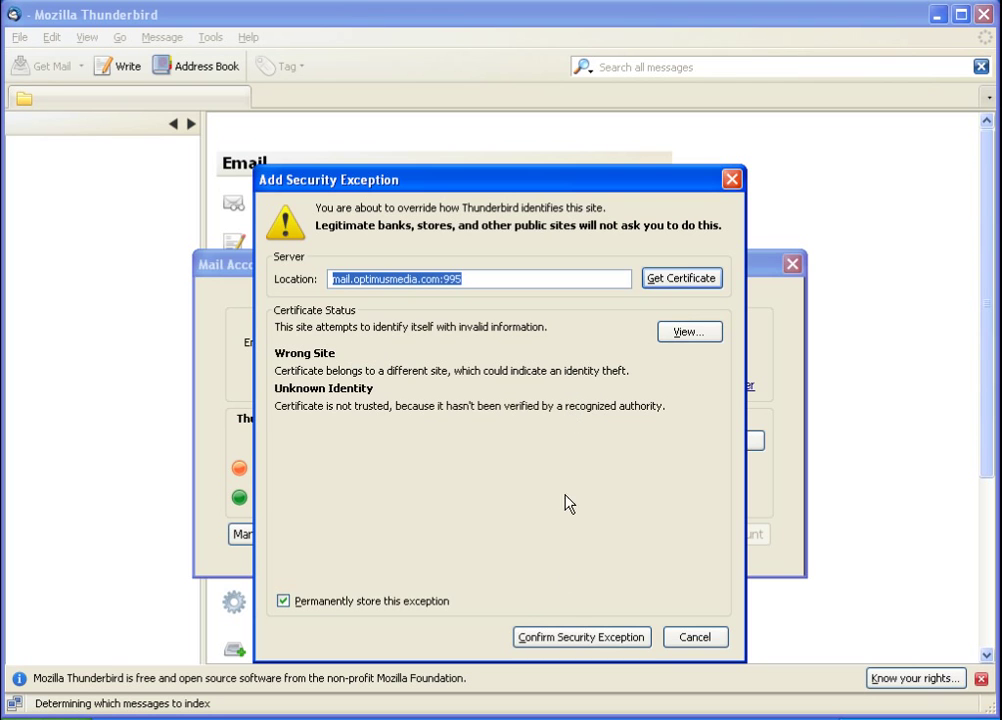
click(576, 638)
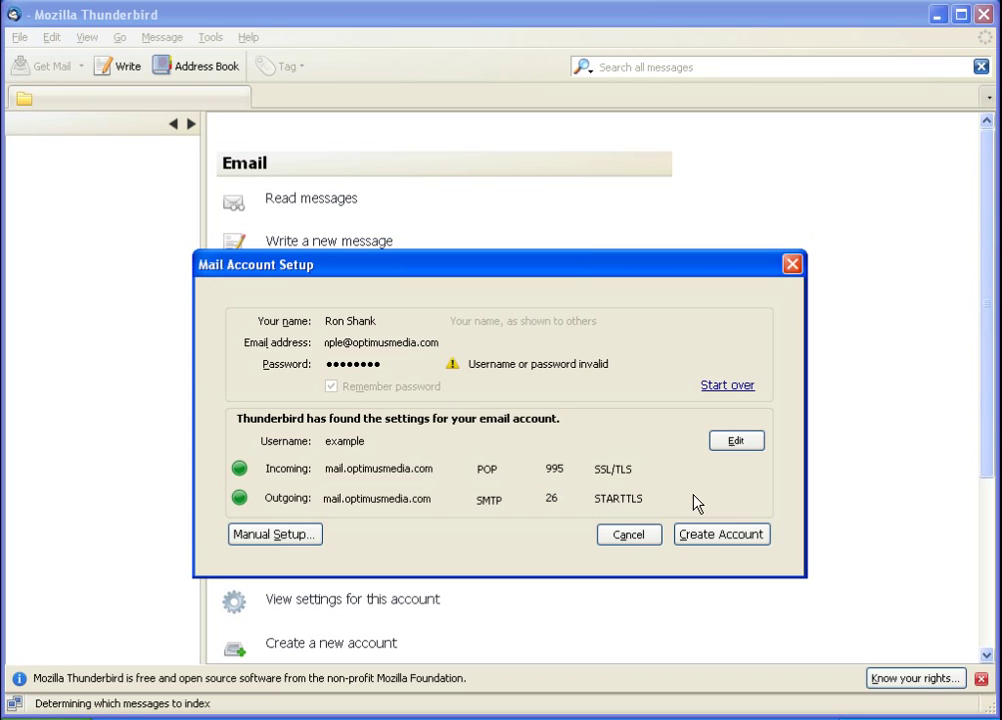
click(710, 537)
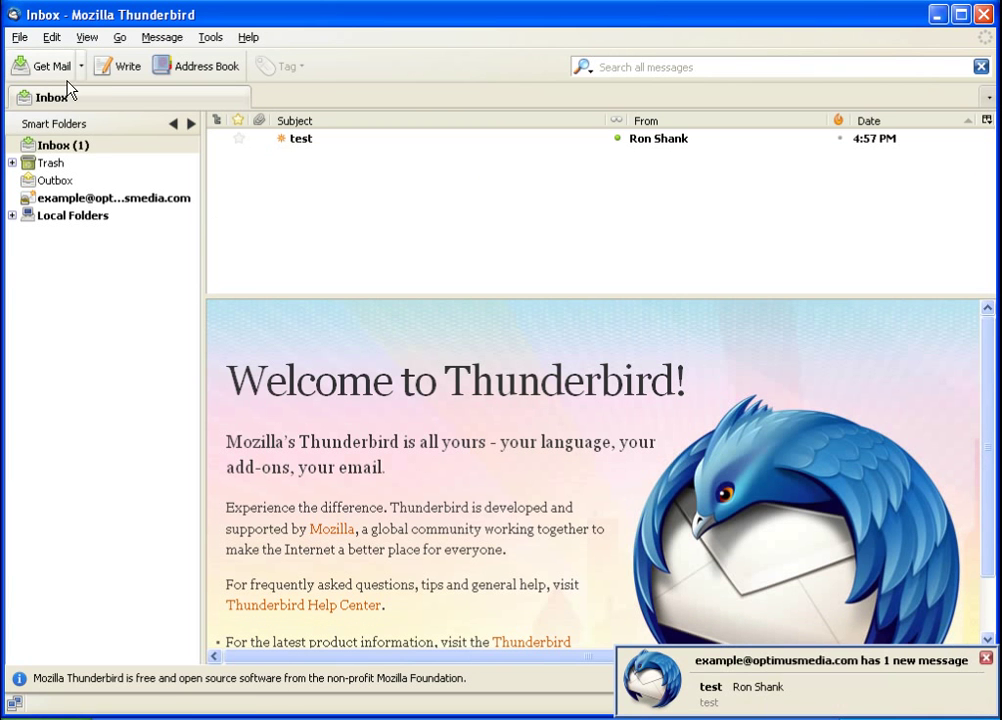
Reply to the 'test' message with the body 'I have your test!' and send it
click(307, 142)
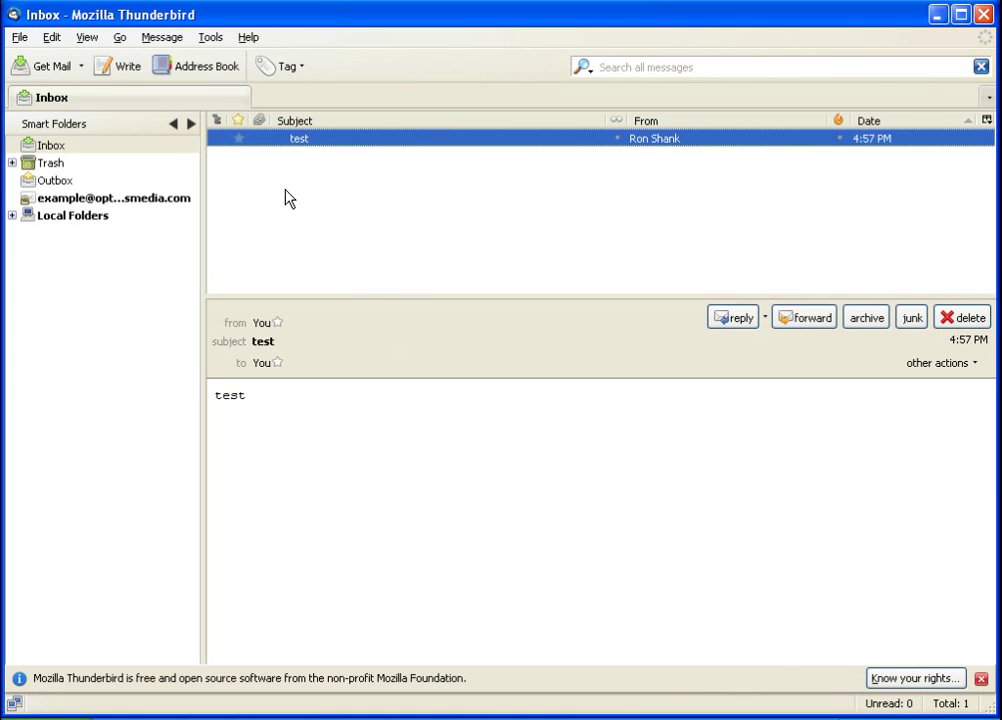
click(737, 320)
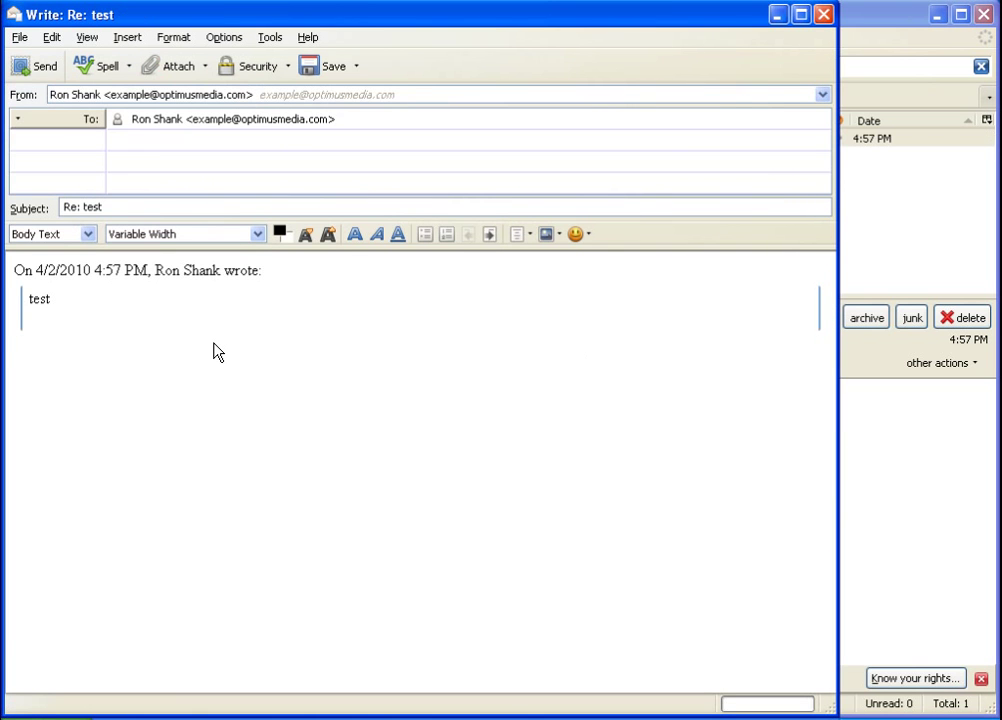
text(I have your test!)
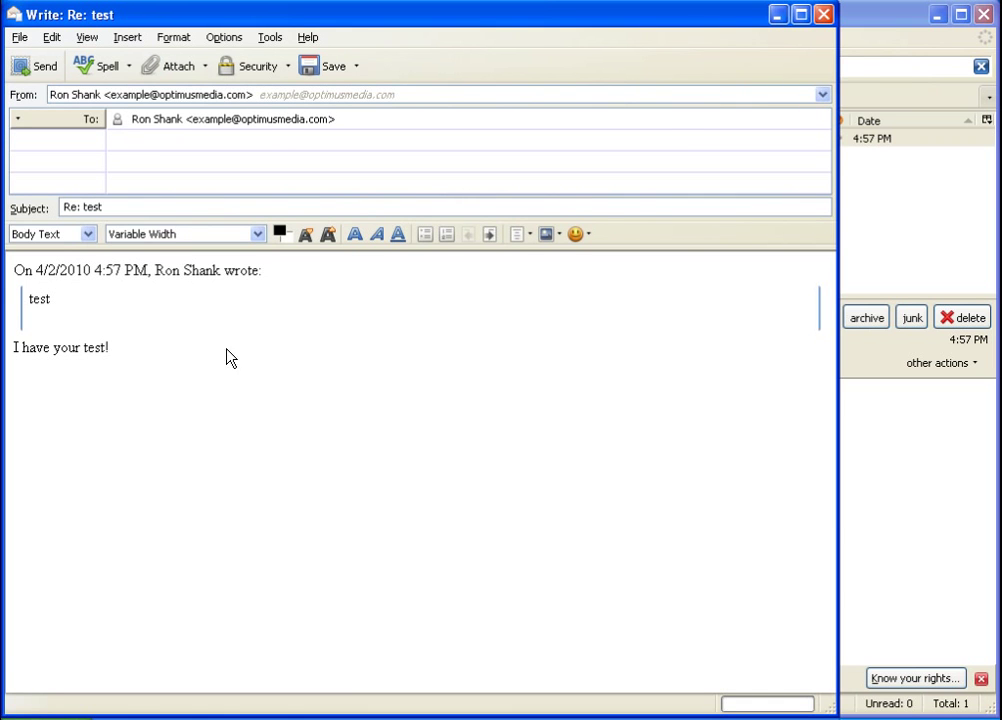
click(40, 68)
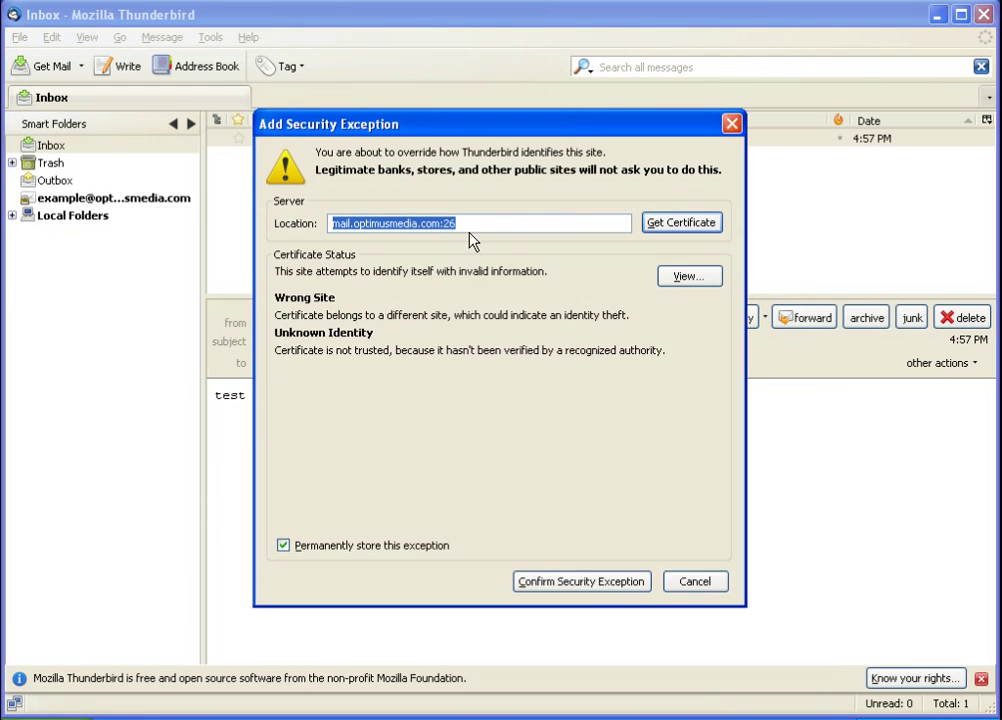
Accept the port 26 outgoing server certificate, dismiss the send error, and resend the reply
click(572, 580)
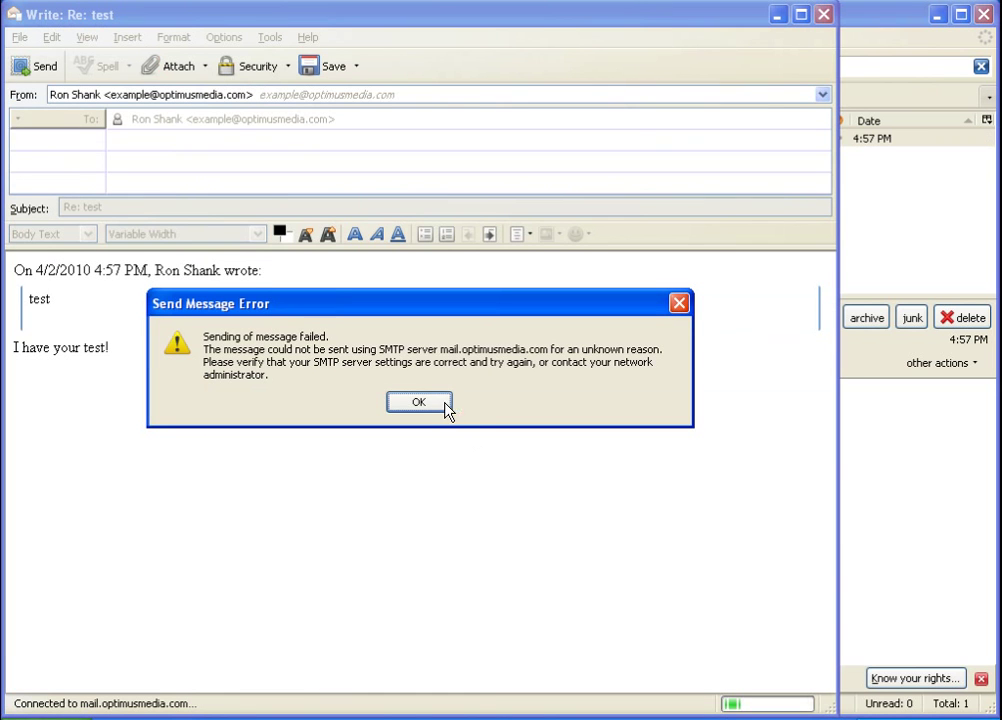
click(418, 402)
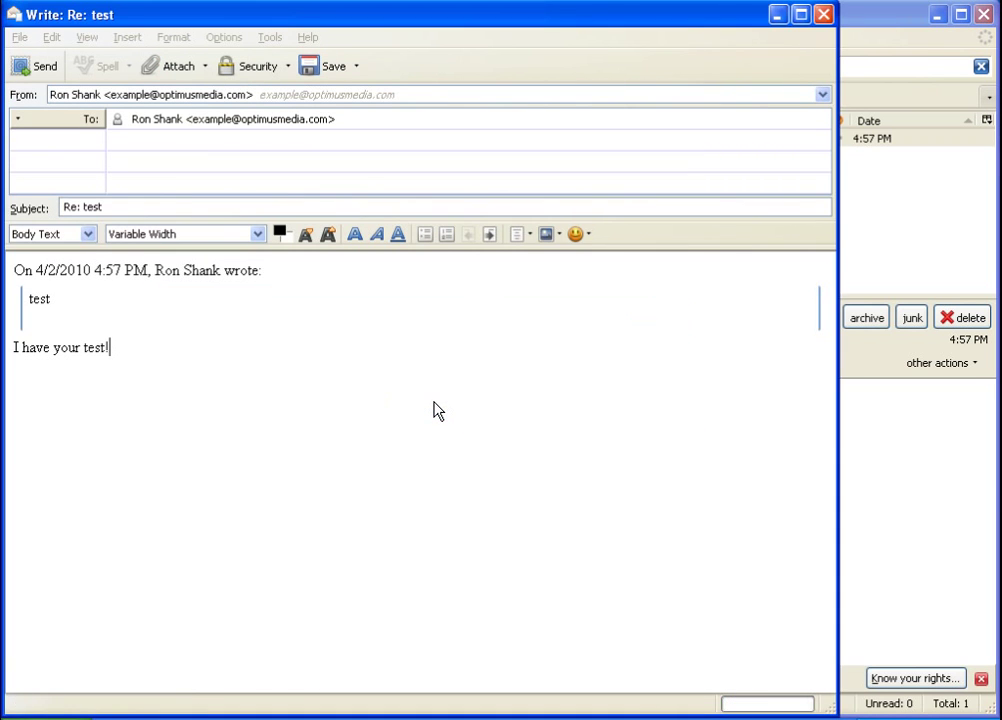
click(38, 72)
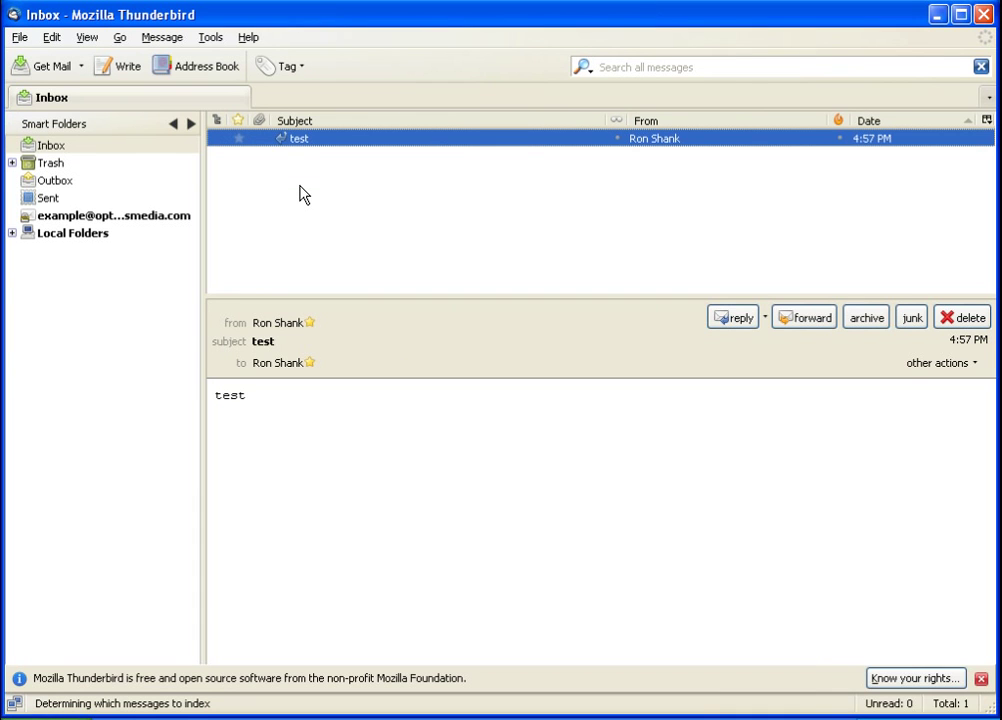
Get Mail from the toolbar to receive the 'Re: test' message in the Inbox
click(42, 66)
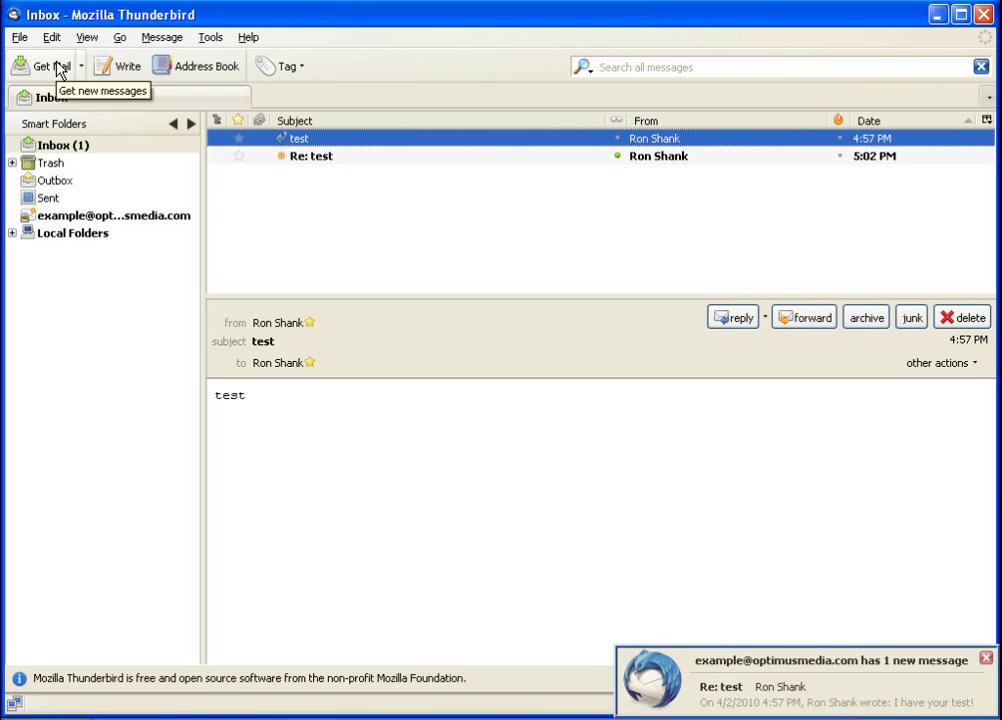